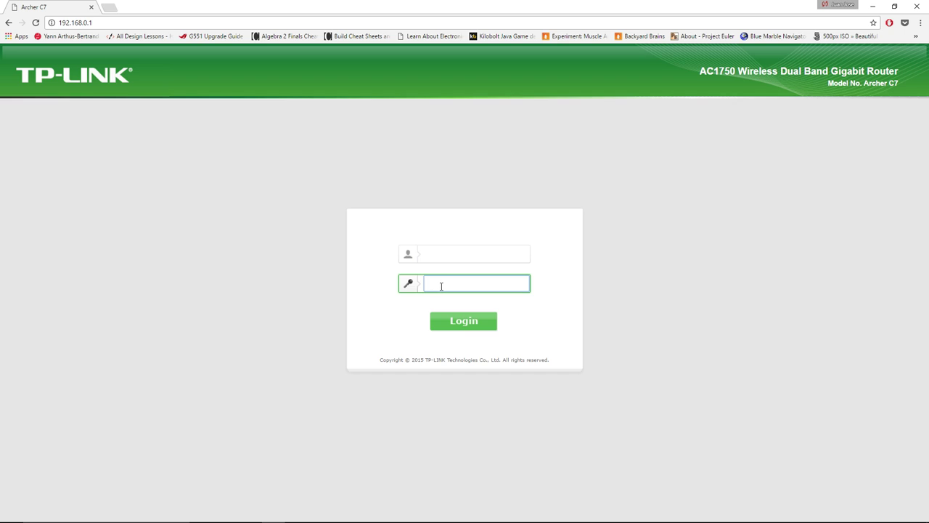
# - Log in to the Archer C7 with the administrator username and password
pyautogui.click(454, 254)
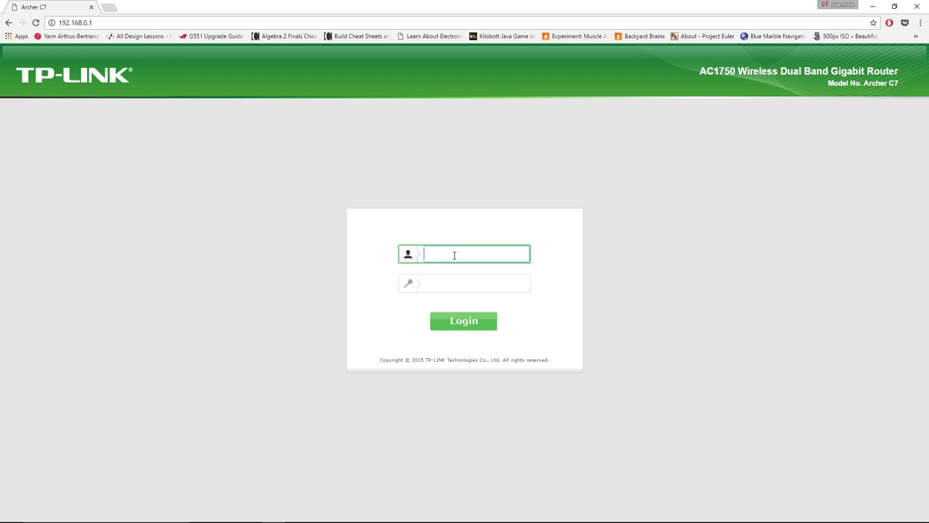
pyautogui.click(448, 281)
pyautogui.click(453, 256)
pyautogui.click(452, 280)
pyautogui.click(447, 253)
pyautogui.click(452, 284)
pyautogui.click(453, 252)
pyautogui.write('admin')
pyautogui.click(467, 288)
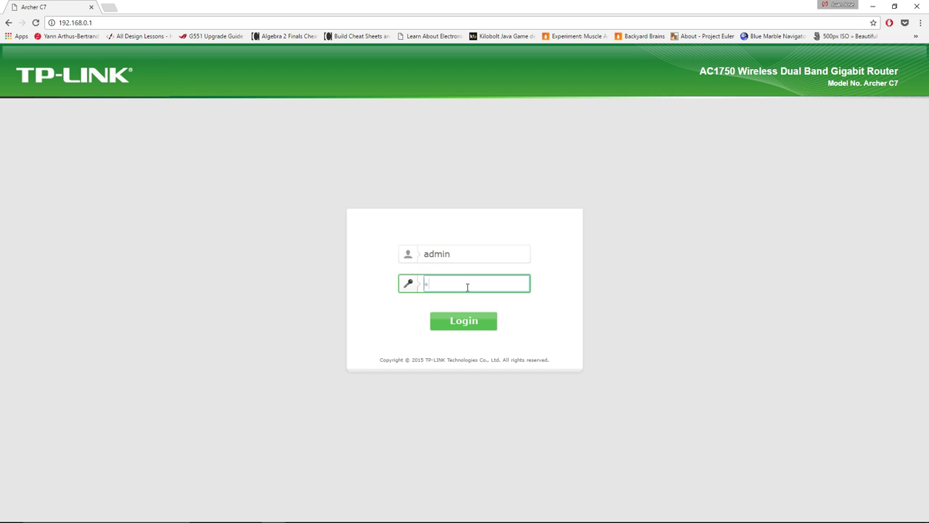
pyautogui.write('admin')
pyautogui.click(473, 321)
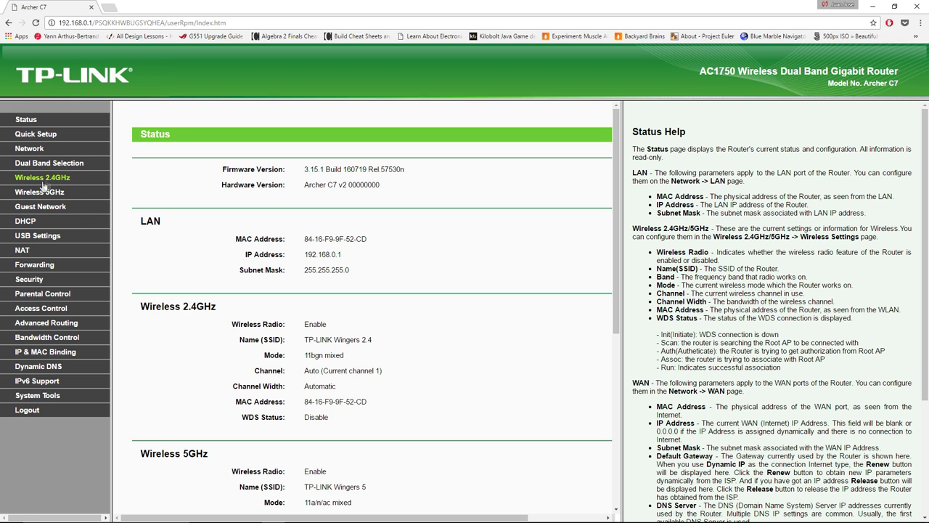
# - Open USB Disk Settings and highlight volume1, its 14.9 GB capacity and 13.8 GB free
pyautogui.click(37, 235)
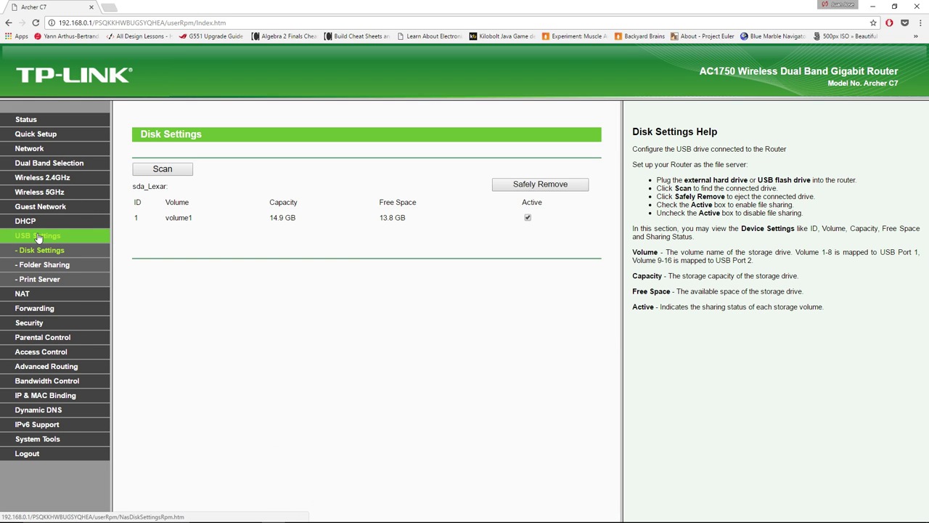
pyautogui.moveTo(442, 220); pyautogui.dragTo(136, 218)
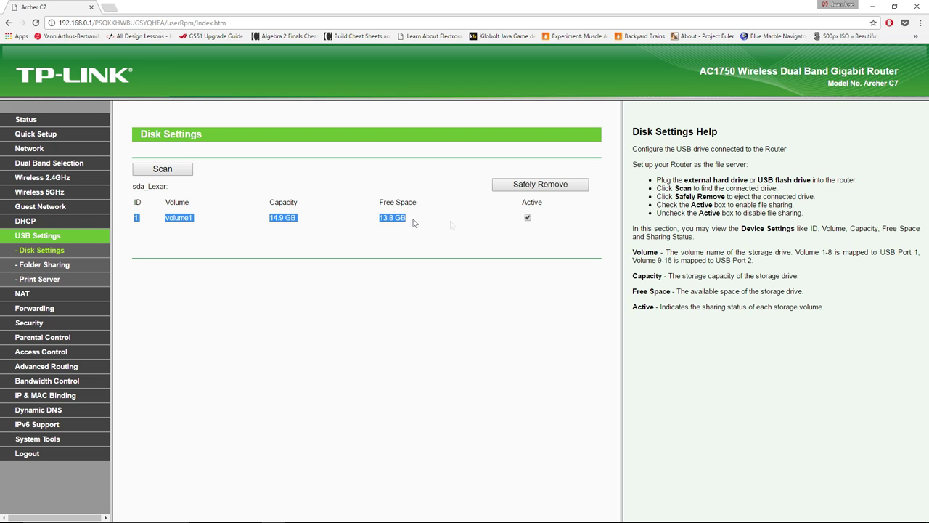
pyautogui.click(380, 219)
pyautogui.moveTo(377, 220); pyautogui.dragTo(405, 219)
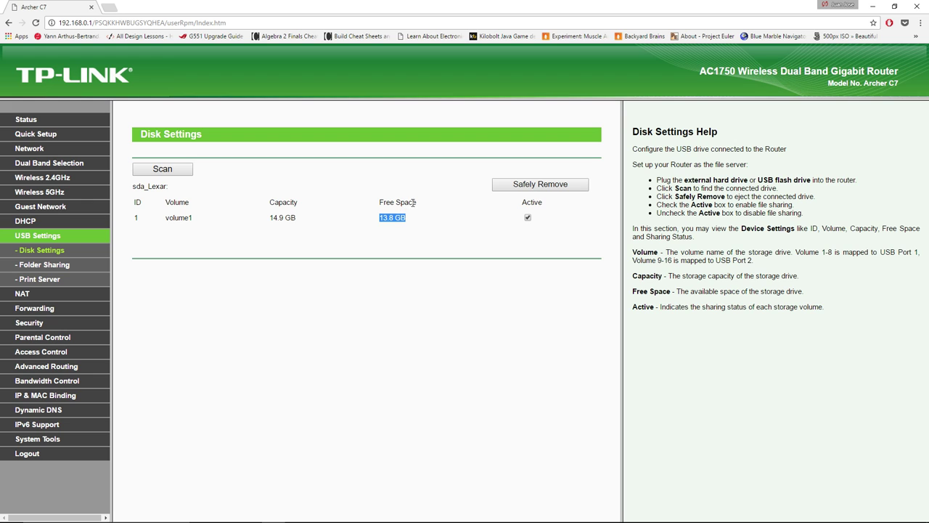
pyautogui.moveTo(267, 219); pyautogui.dragTo(308, 223)
pyautogui.moveTo(164, 220); pyautogui.dragTo(218, 221)
# - Open Folder Sharing and highlight the Network Neighborhood address \\192.168.0.1 and the FTP access rows
pyautogui.click(52, 267)
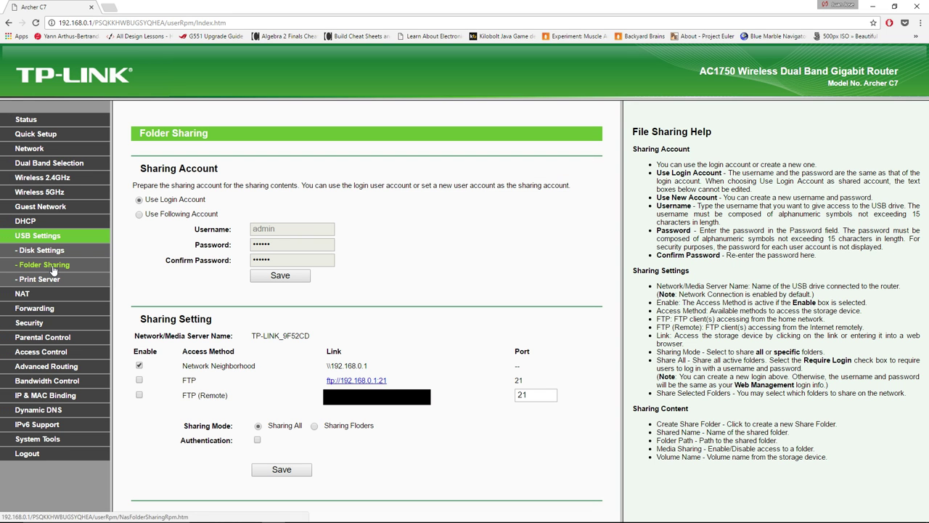
pyautogui.moveTo(211, 362); pyautogui.dragTo(268, 366)
pyautogui.click(253, 364)
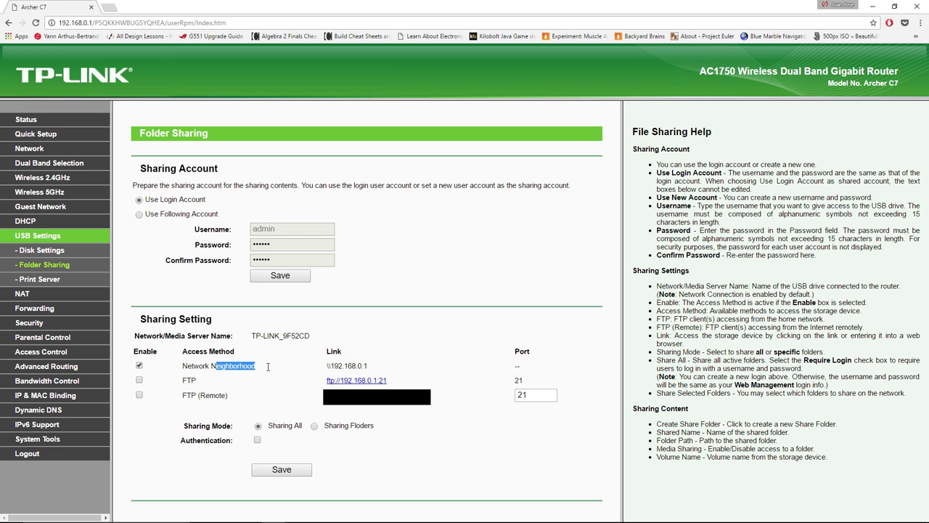
pyautogui.moveTo(374, 365); pyautogui.dragTo(307, 363)
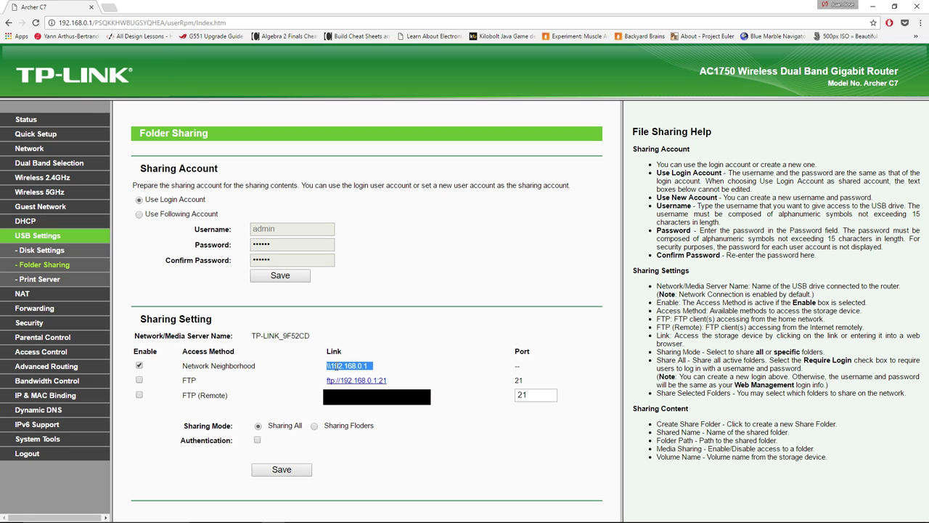
pyautogui.click(329, 368)
pyautogui.moveTo(330, 366)
pyautogui.mouseDown()
pyautogui.moveTo(366, 366)
pyautogui.moveTo(325, 365)
pyautogui.mouseUp()
pyautogui.moveTo(217, 381); pyautogui.dragTo(142, 379)
pyautogui.moveTo(237, 398); pyautogui.dragTo(190, 392)
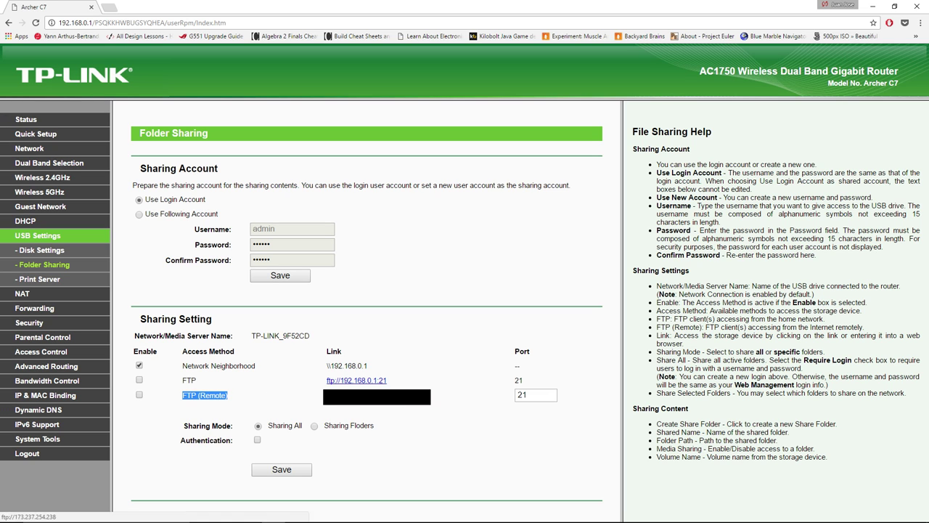
pyautogui.click(190, 395)
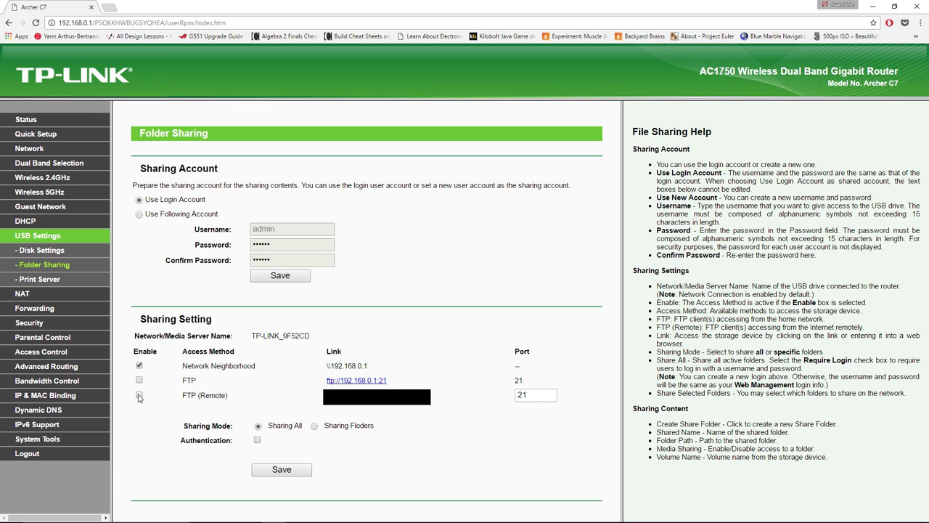
pyautogui.moveTo(223, 397); pyautogui.dragTo(201, 397)
pyautogui.click(204, 397)
pyautogui.moveTo(183, 365); pyautogui.dragTo(342, 363)
pyautogui.click(326, 370)
pyautogui.moveTo(326, 366); pyautogui.dragTo(375, 365)
pyautogui.click(347, 365)
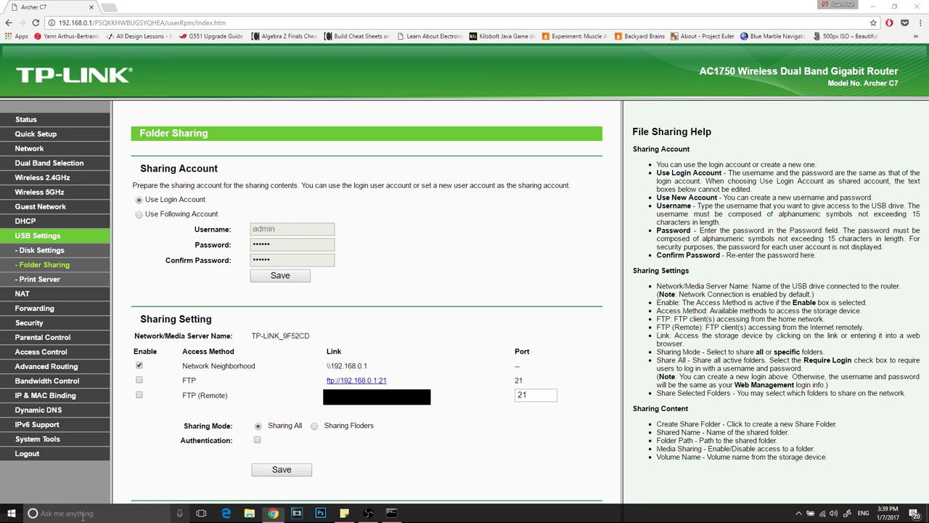
# - Run \\192.168.0.1 from Windows Search to open the router's network share
pyautogui.click(117, 512)
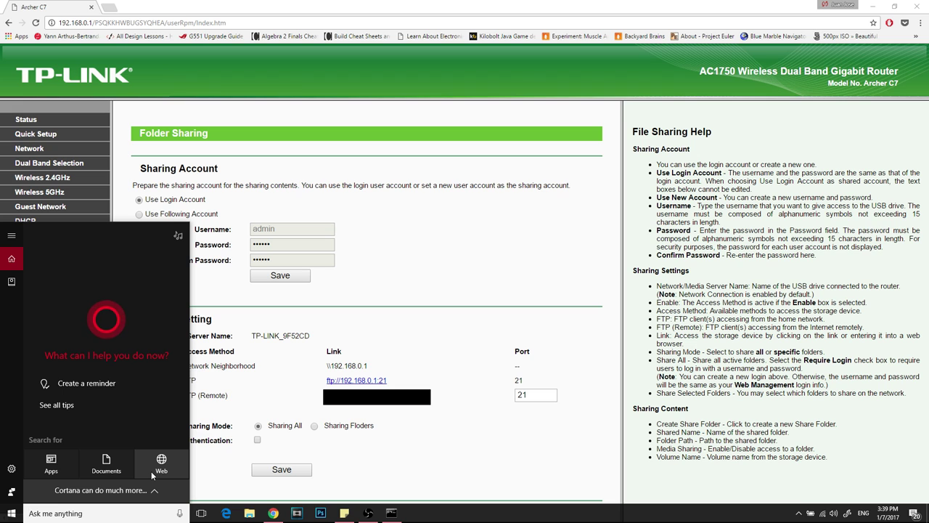
pyautogui.write('\\\\')
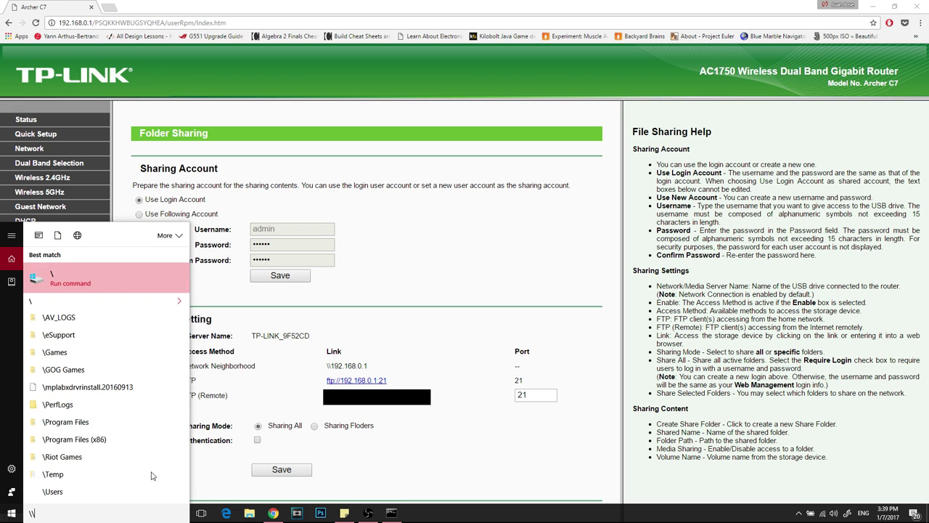
pyautogui.write('192.168.2.')
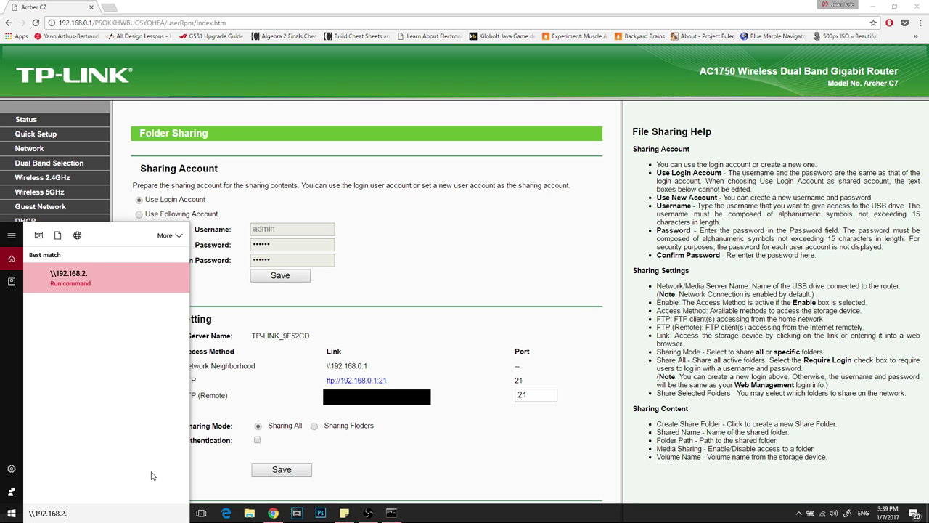
pyautogui.press('BackSpace')
pyautogui.press('BackSpace')
pyautogui.press('Return')
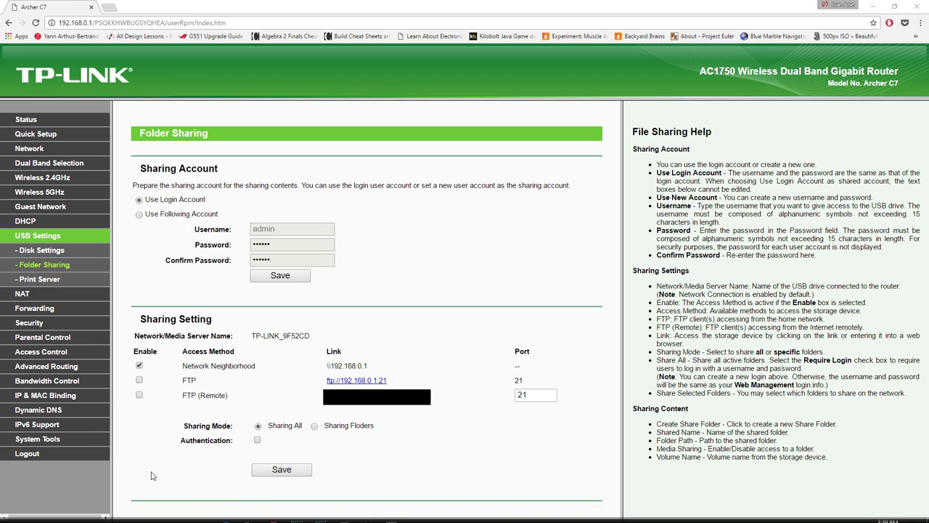
# - Maximize File Explorer, open the volume1 share and select its nine items
pyautogui.doubleClick(503, 16)
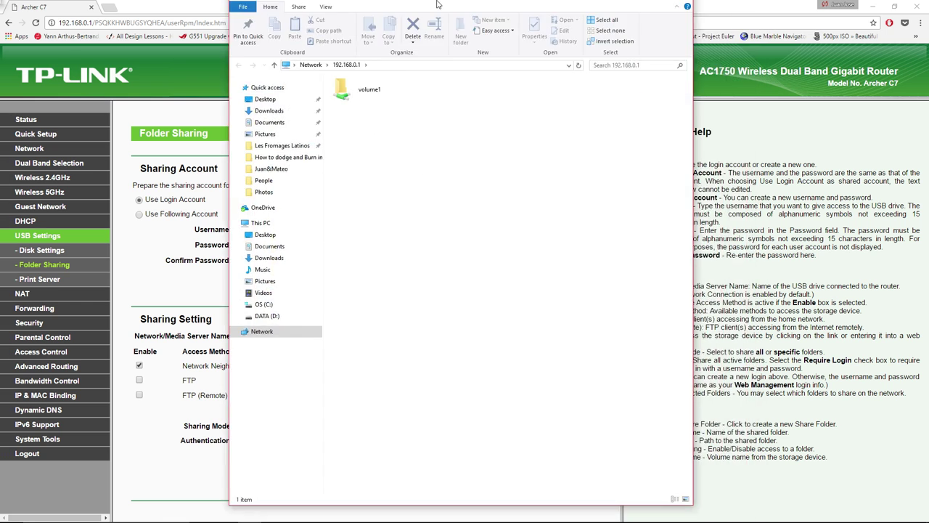
pyautogui.click(149, 108)
pyautogui.moveTo(240, 105); pyautogui.dragTo(149, 115)
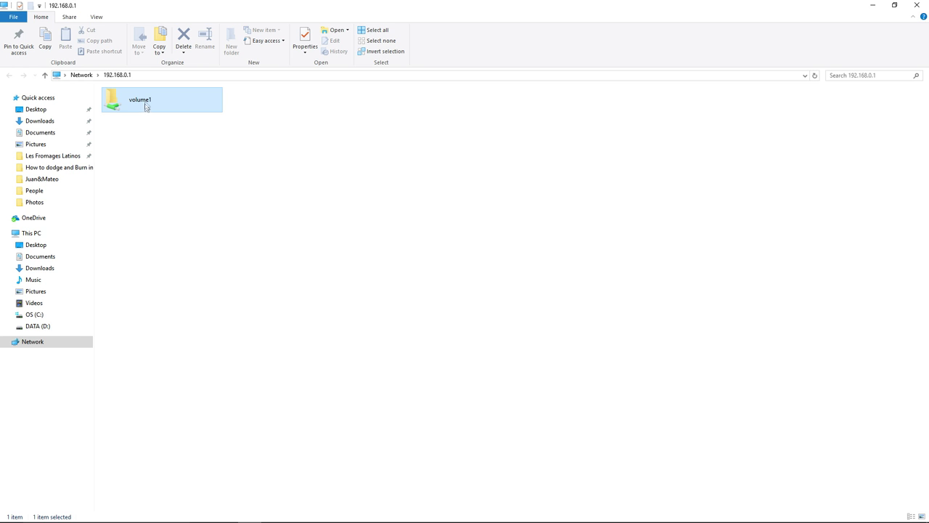
pyautogui.doubleClick(147, 102)
pyautogui.moveTo(152, 229); pyautogui.dragTo(136, 128)
pyautogui.click(142, 231)
pyautogui.moveTo(145, 251); pyautogui.dragTo(120, 88)
pyautogui.click(141, 213)
pyautogui.moveTo(141, 218); pyautogui.dragTo(120, 85)
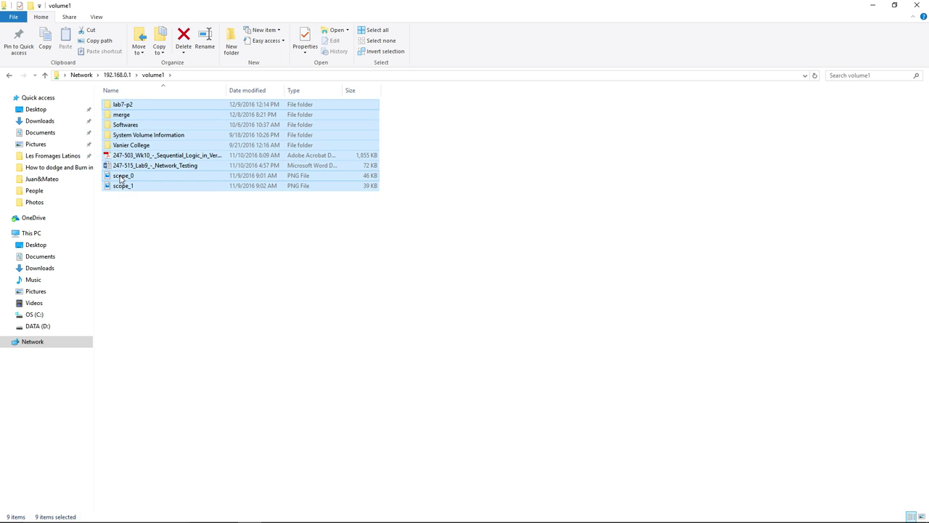
# - View the scope_0 and scope_1 images, then look inside Softwares and return to volume1
pyautogui.click(121, 176)
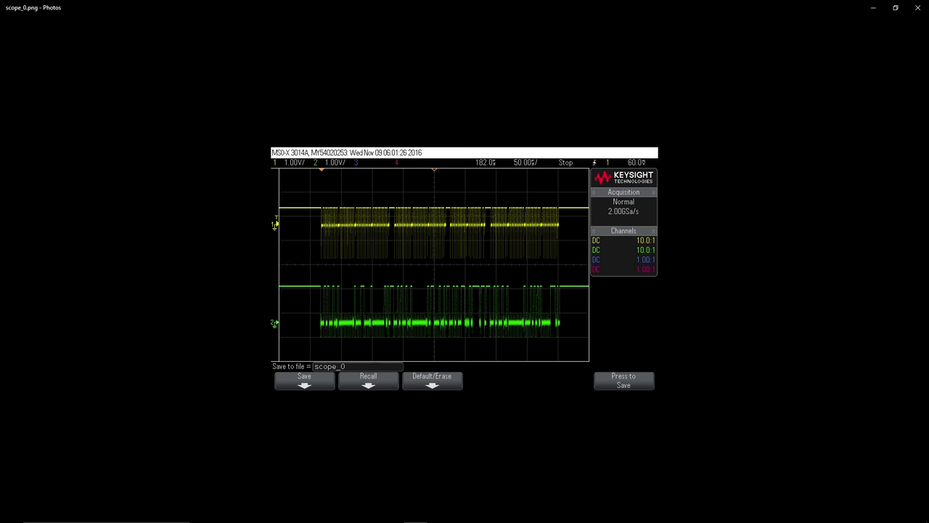
pyautogui.hotkey('alt', 'F4')
pyautogui.click(124, 185)
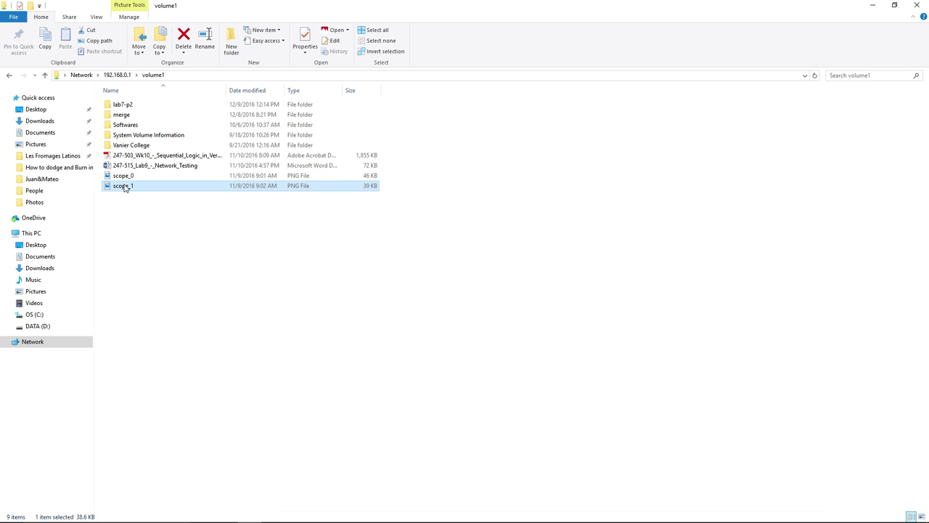
pyautogui.press('Return')
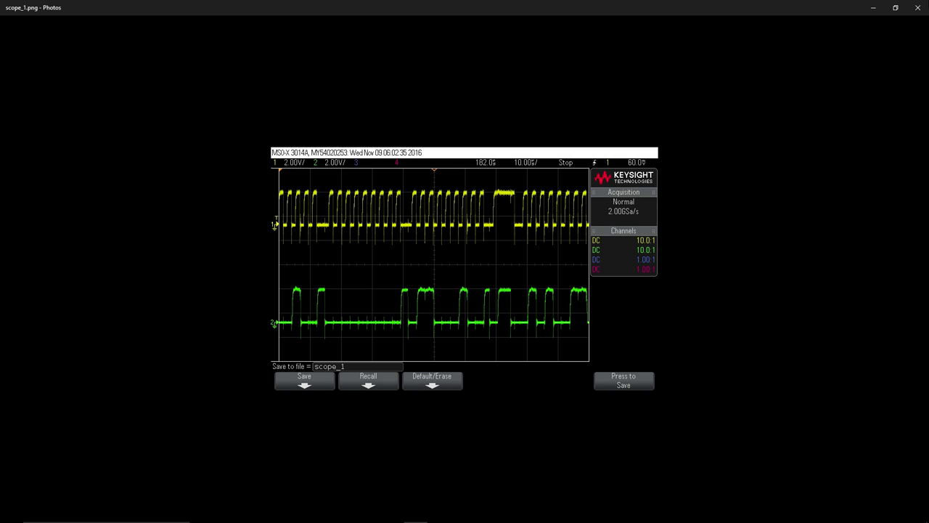
pyautogui.hotkey('alt', 'F4')
pyautogui.doubleClick(166, 123)
pyautogui.hotkey('alt', 'Left')
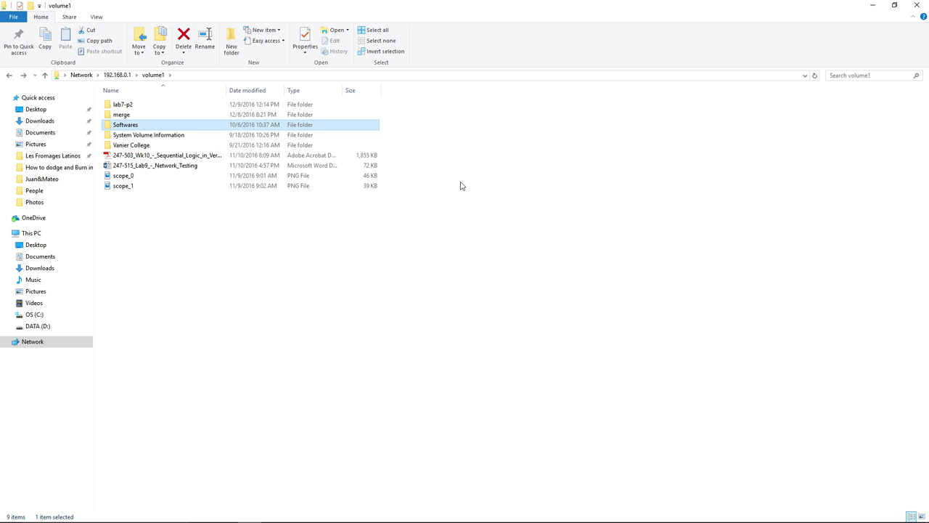
pyautogui.moveTo(199, 274); pyautogui.dragTo(195, 214)
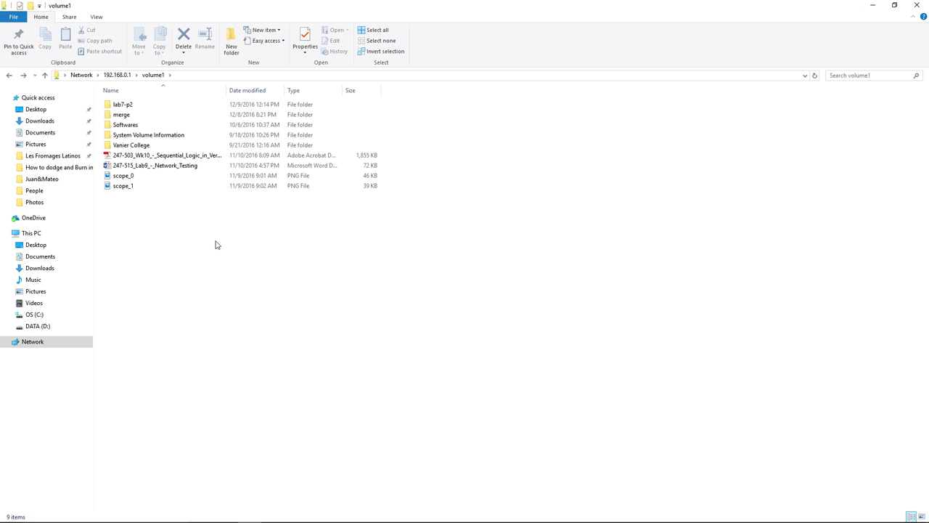
pyautogui.moveTo(270, 319); pyautogui.dragTo(121, 91)
pyautogui.moveTo(382, 319); pyautogui.dragTo(113, 89)
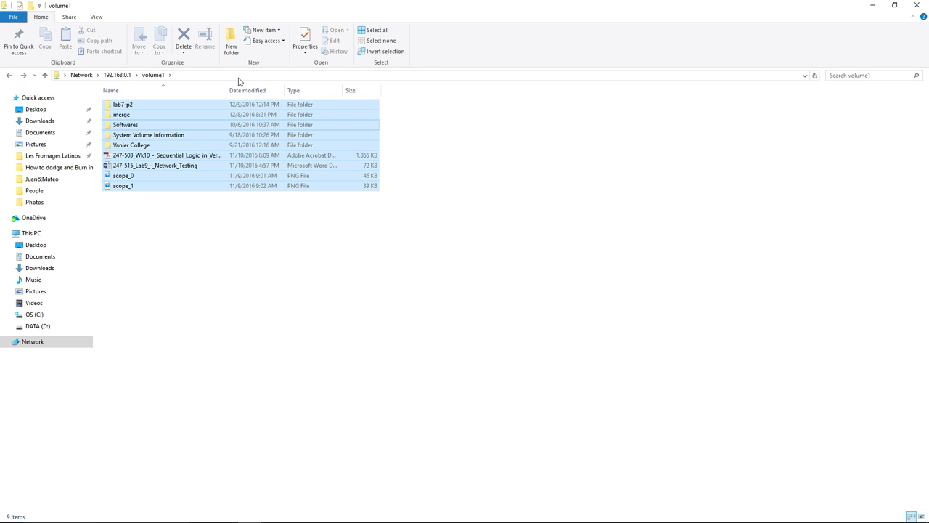
pyautogui.moveTo(438, 212); pyautogui.dragTo(125, 82)
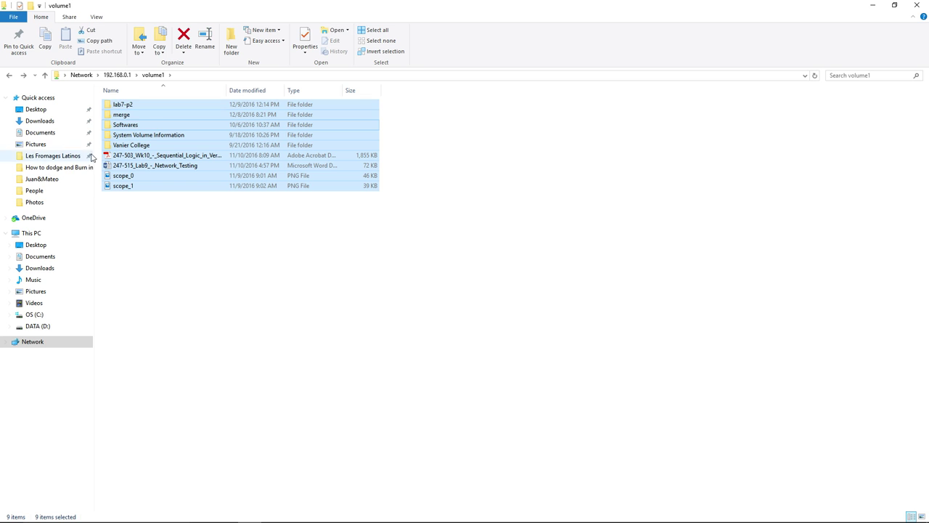
pyautogui.moveTo(107, 183); pyautogui.dragTo(203, 232)
pyautogui.click(317, 217)
pyautogui.moveTo(431, 208); pyautogui.dragTo(182, 96)
pyautogui.moveTo(172, 262); pyautogui.dragTo(464, 97)
pyautogui.moveTo(426, 230); pyautogui.dragTo(159, 85)
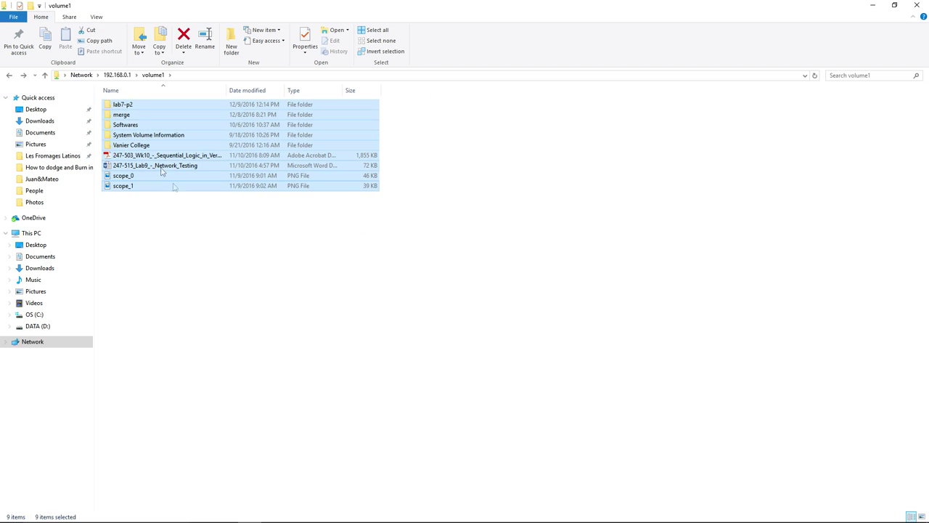
pyautogui.moveTo(148, 218); pyautogui.dragTo(162, 87)
pyautogui.click(360, 270)
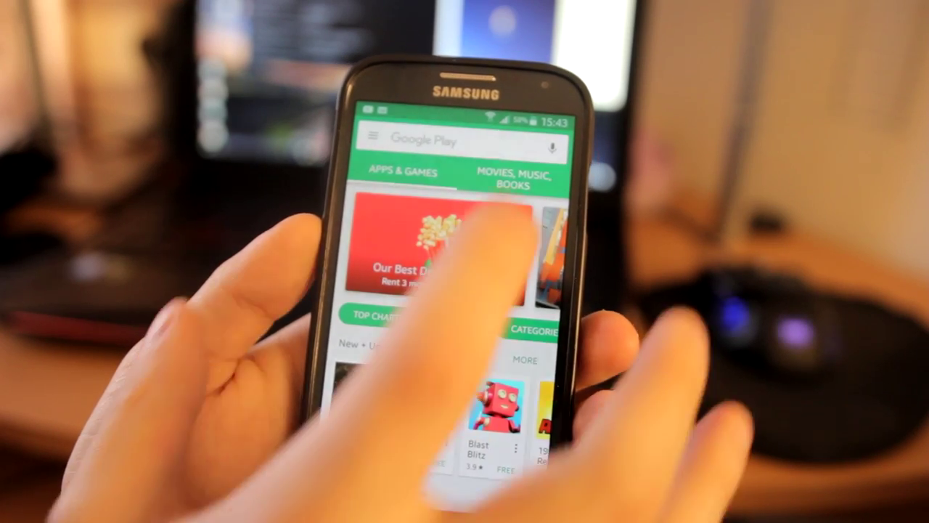
# - Find ES File Explorer in Google Play by searching 'es fil'
pyautogui.click(450, 140)
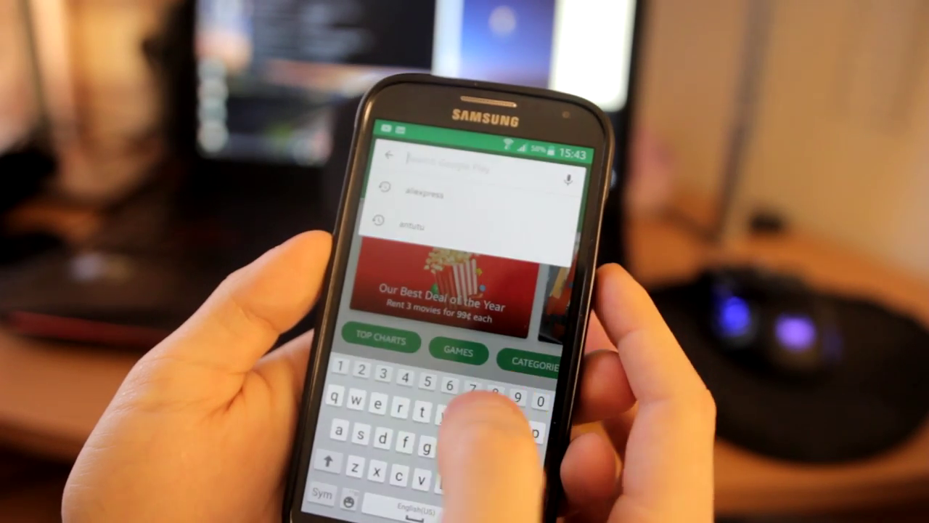
pyautogui.write('e')
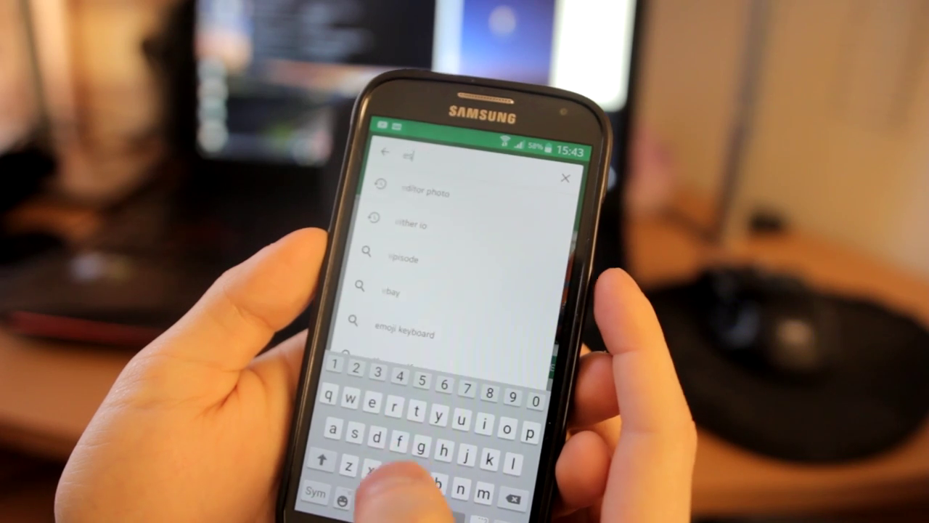
pyautogui.write('s fil')
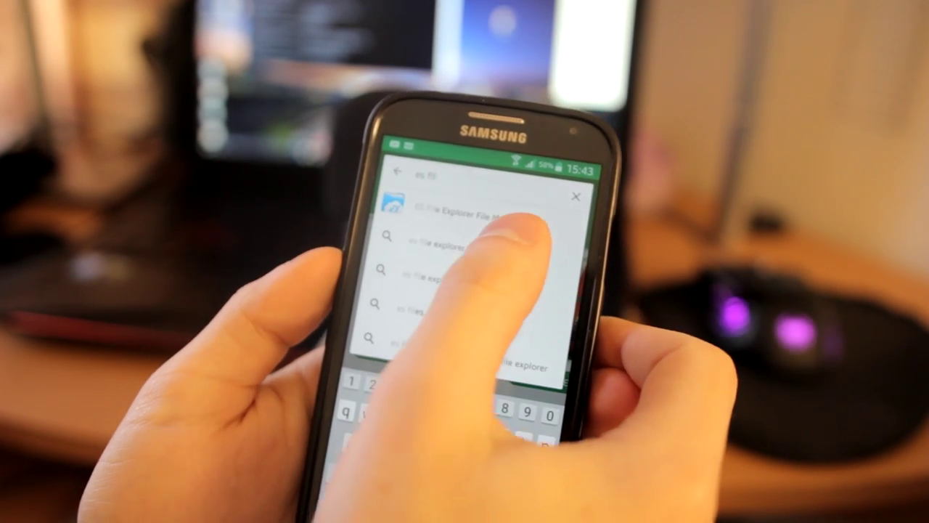
pyautogui.click(479, 214)
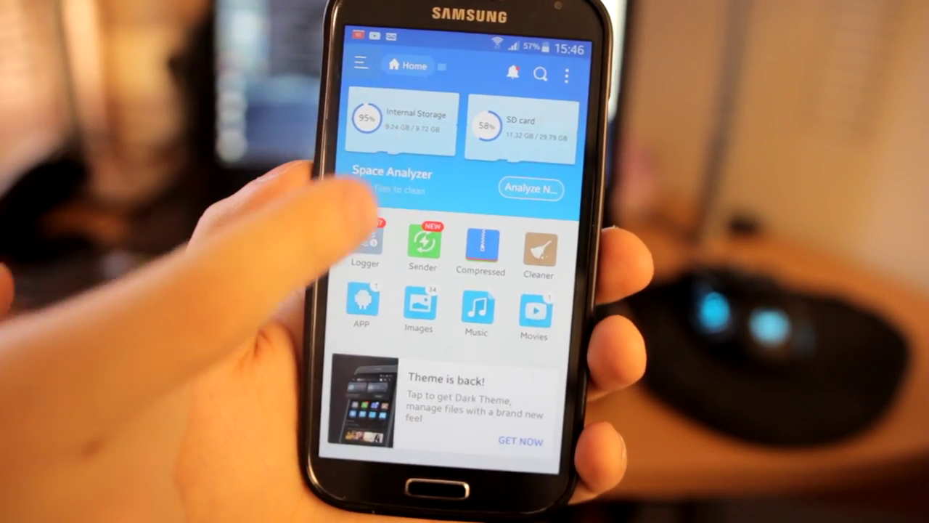
# - In ES File Explorer, go to Network > LAN and scan the local network
pyautogui.moveTo(347, 190); pyautogui.dragTo(450, 194)
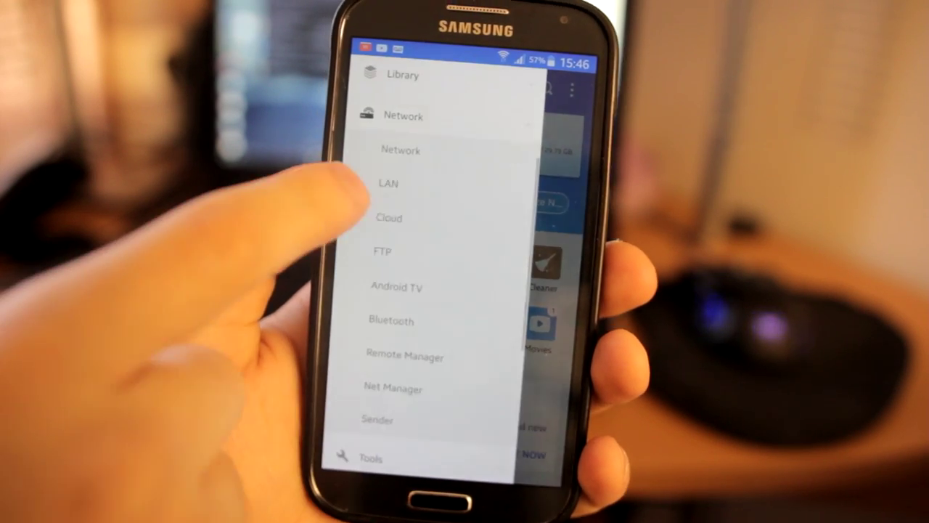
pyautogui.click(361, 185)
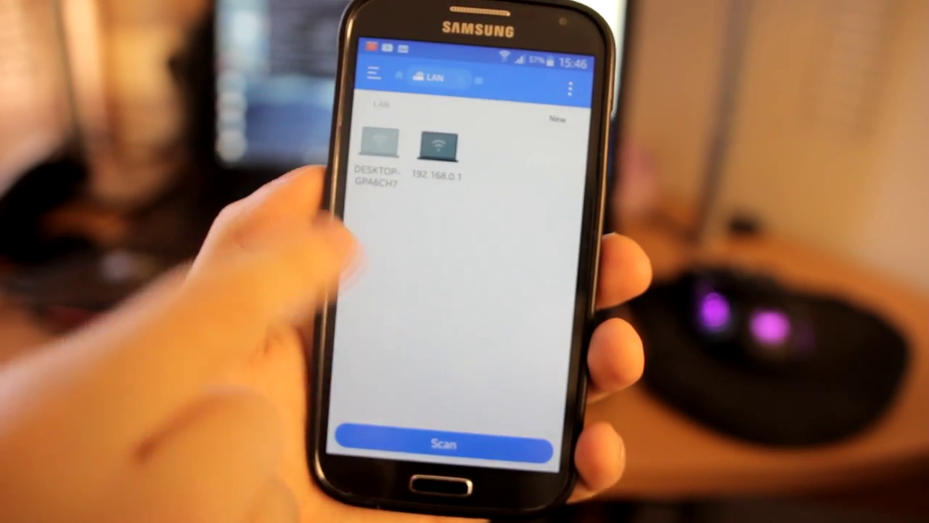
pyautogui.click(428, 421)
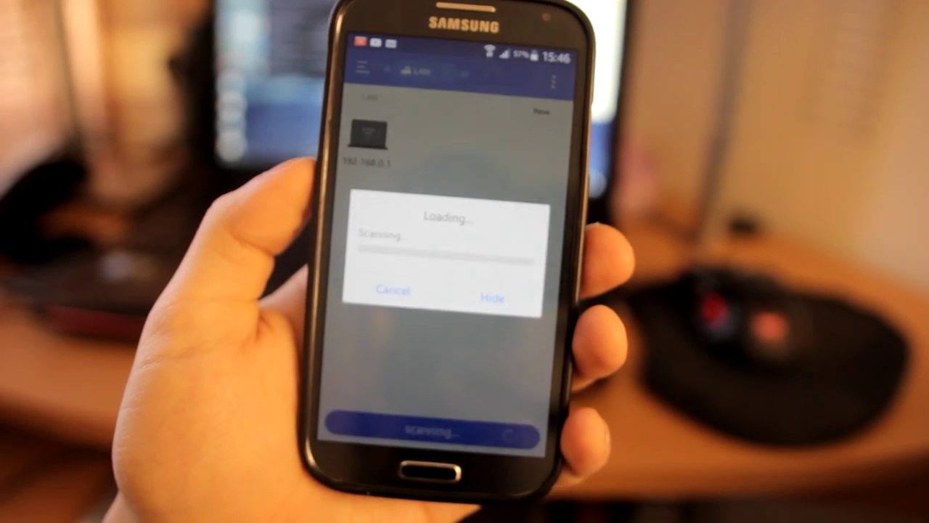